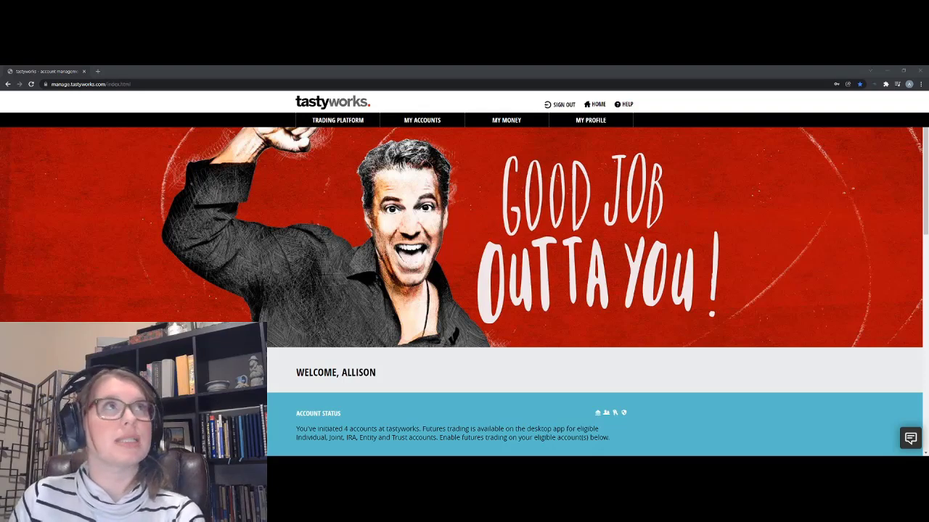
- Launch the tastyworks trading platform from the account management site
mouse_move(431, 114)
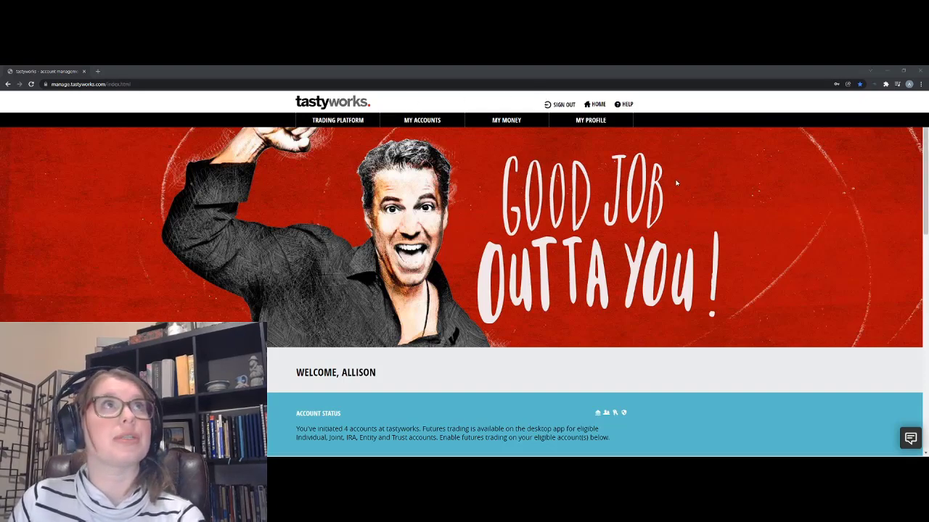
click(328, 124)
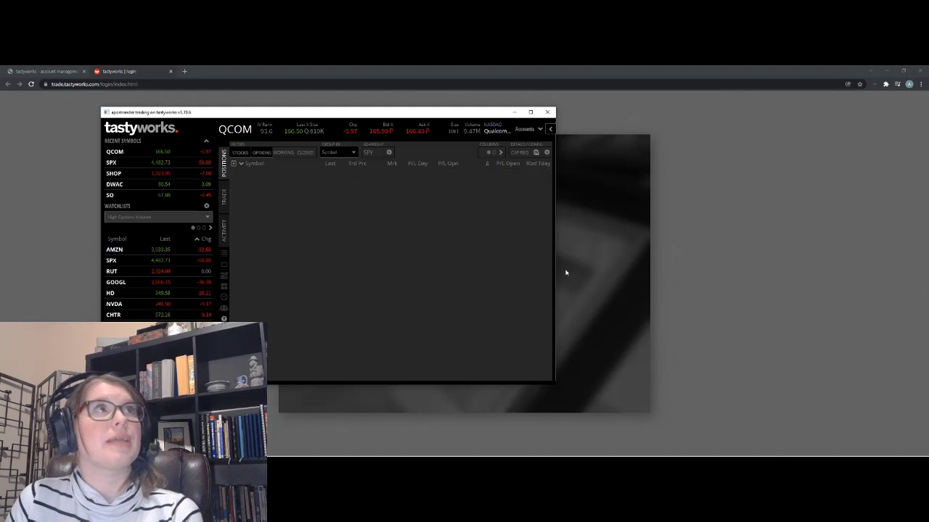
mouse_move(553, 272)
mouse_down()
mouse_move(568, 272)
mouse_move(556, 269)
mouse_up()
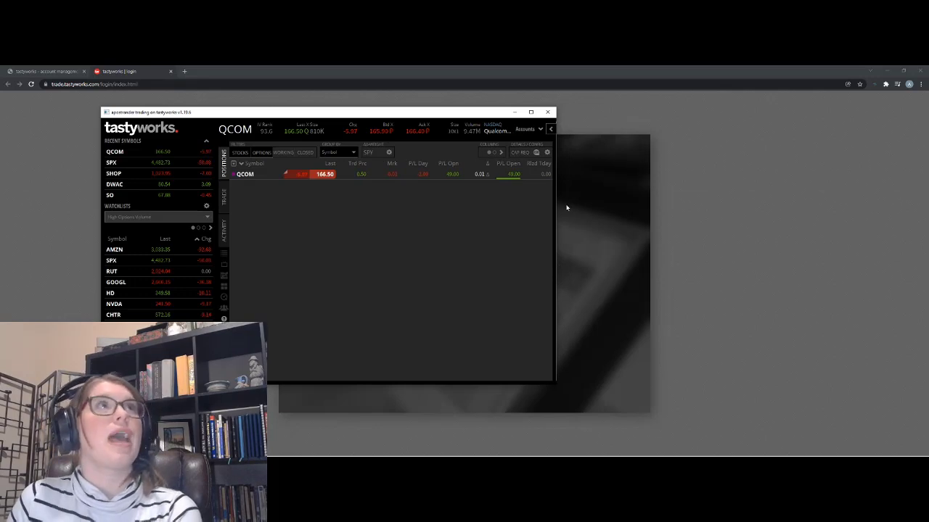
drag(558, 205, 521, 221)
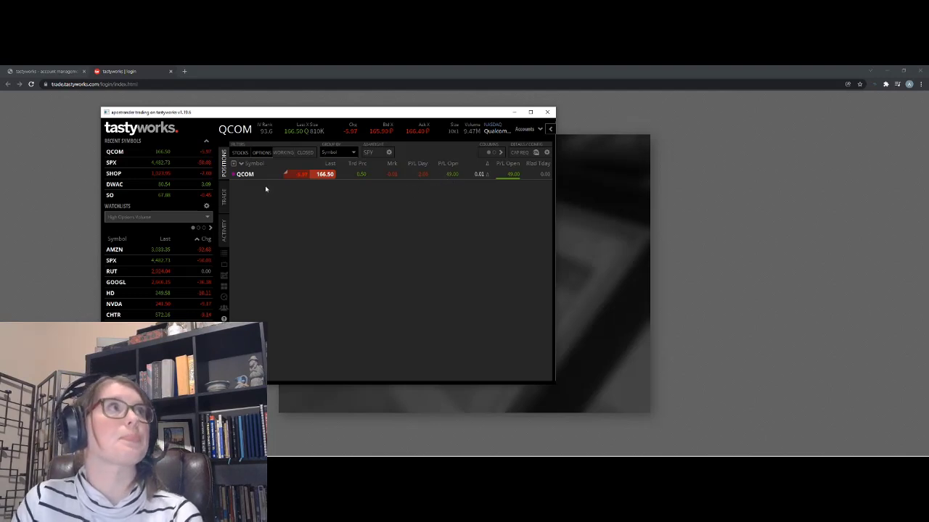
- Open trading for QCOM, look through the Curve, Active and Crypto trade modes, and return to Table mode
click(224, 195)
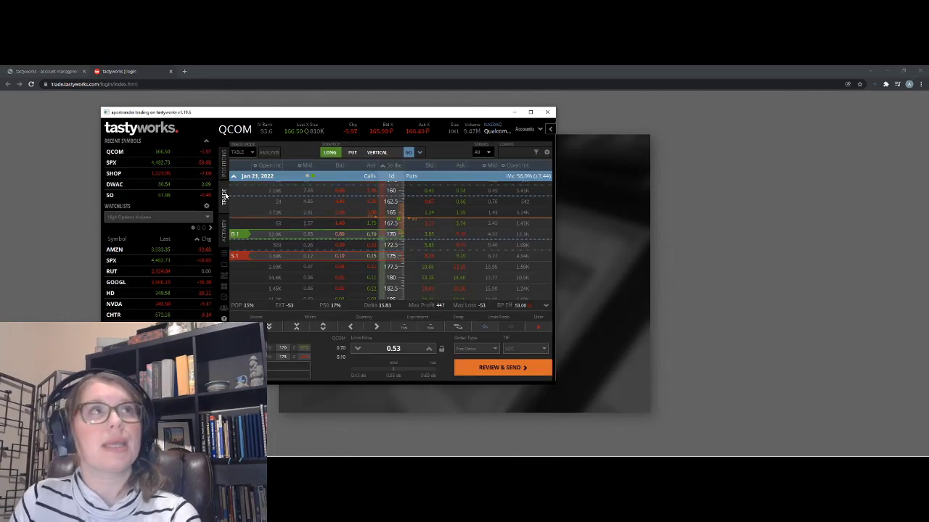
click(251, 153)
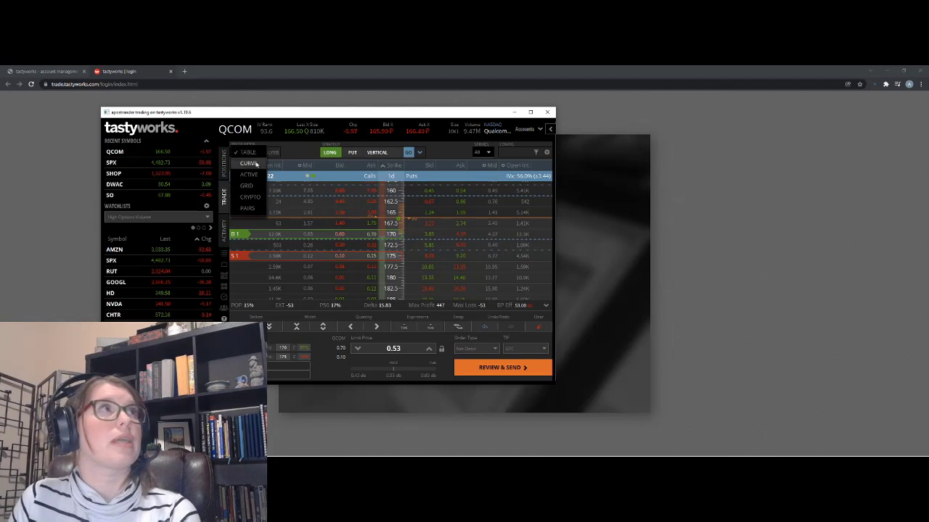
click(254, 164)
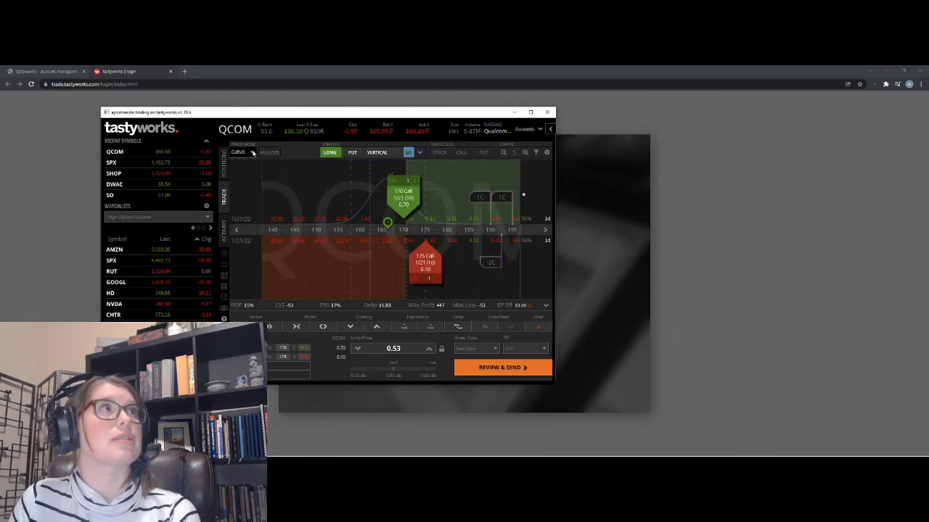
click(251, 152)
click(253, 164)
click(252, 152)
click(252, 186)
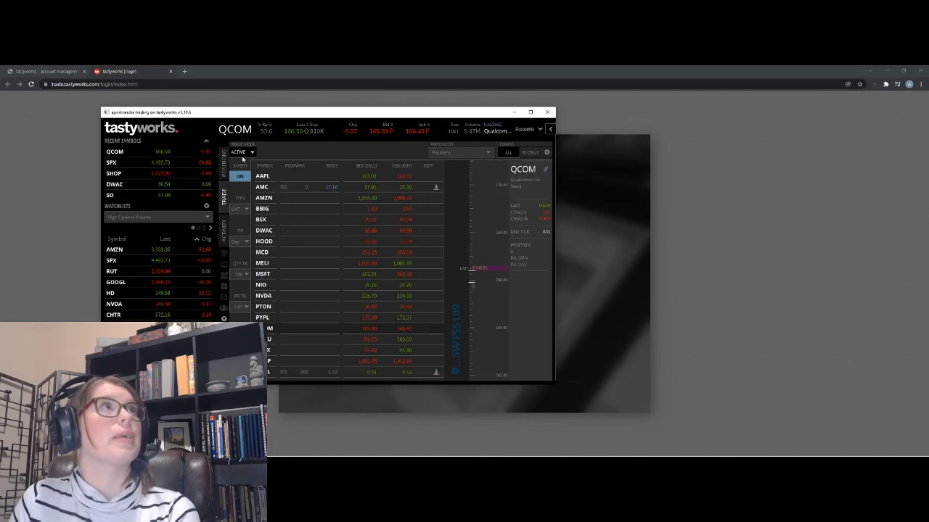
click(252, 153)
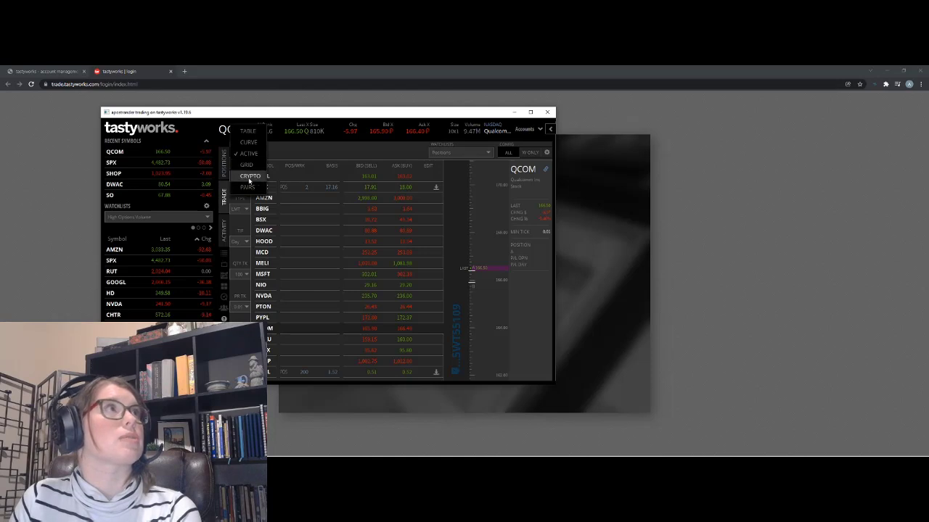
click(249, 175)
click(245, 152)
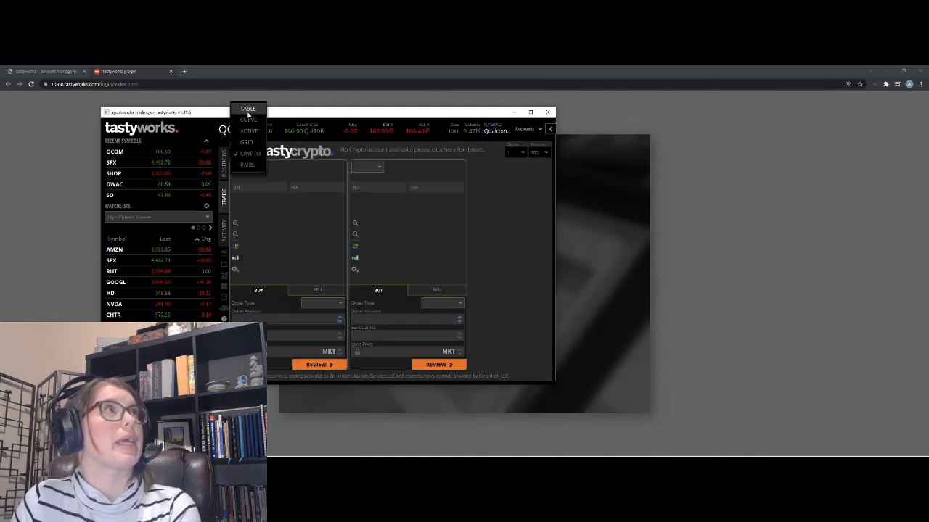
click(247, 109)
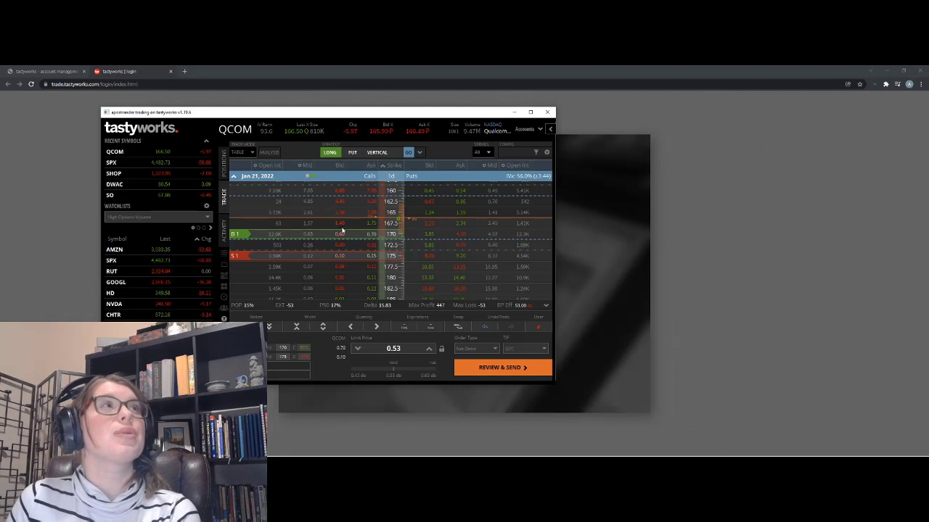
- Delete the 170 and 175 call legs from the QCOM order
click(362, 240)
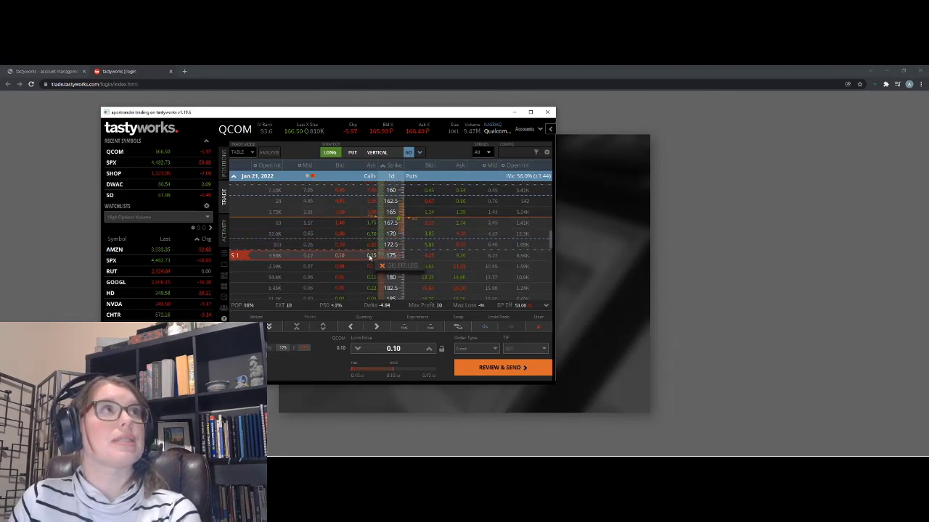
click(381, 266)
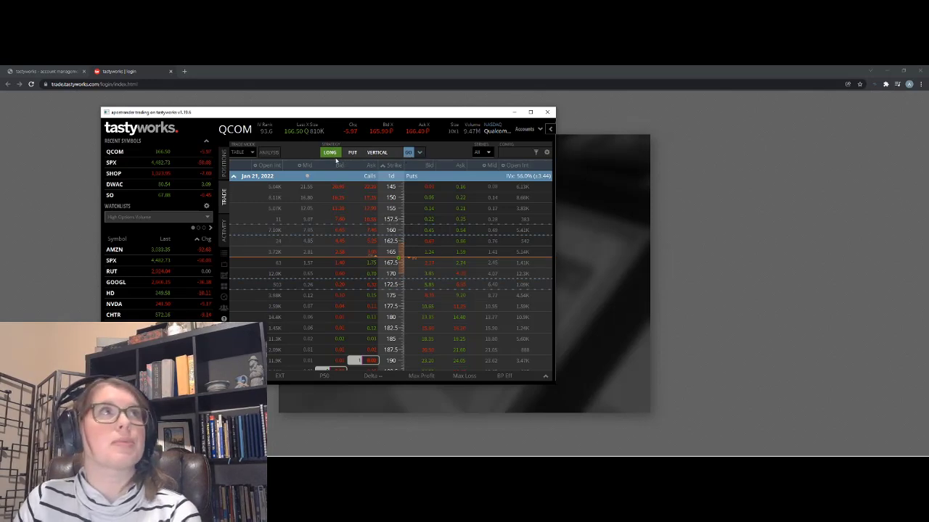
- Load the long put vertical strategy for the Jan 21, 2022 expiration and remove its legs again
click(409, 152)
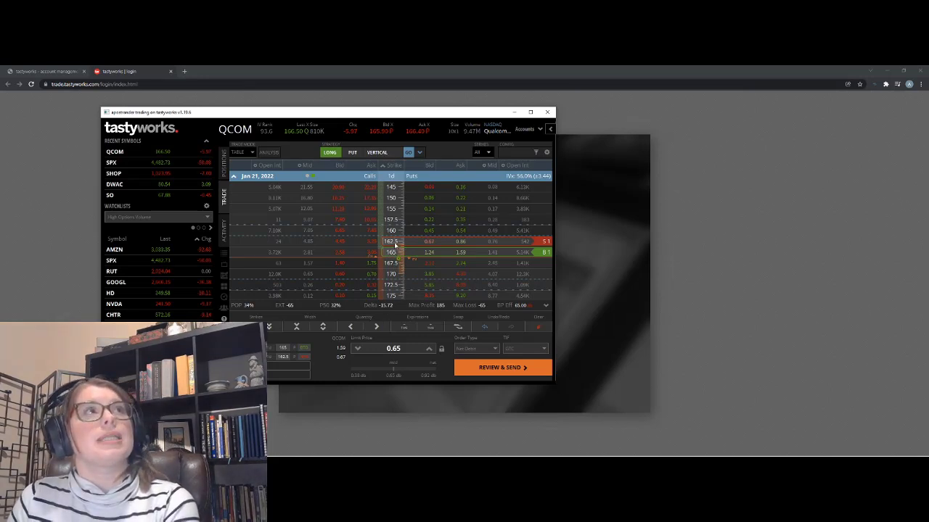
mouse_move(395, 245)
mouse_down()
mouse_move(425, 257)
mouse_move(377, 195)
mouse_up()
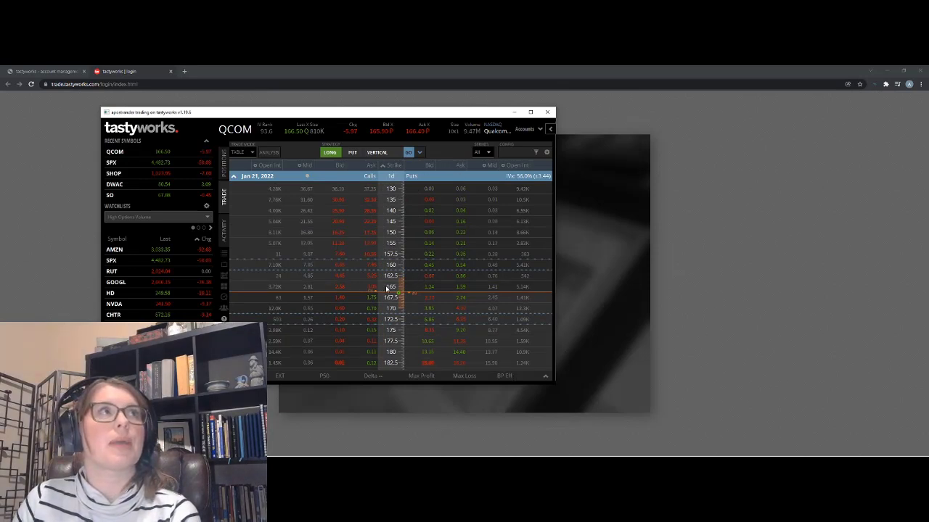
- Build a Jan 21, 2022 put spread by buying one 165 put and selling one 162.5 put
click(461, 287)
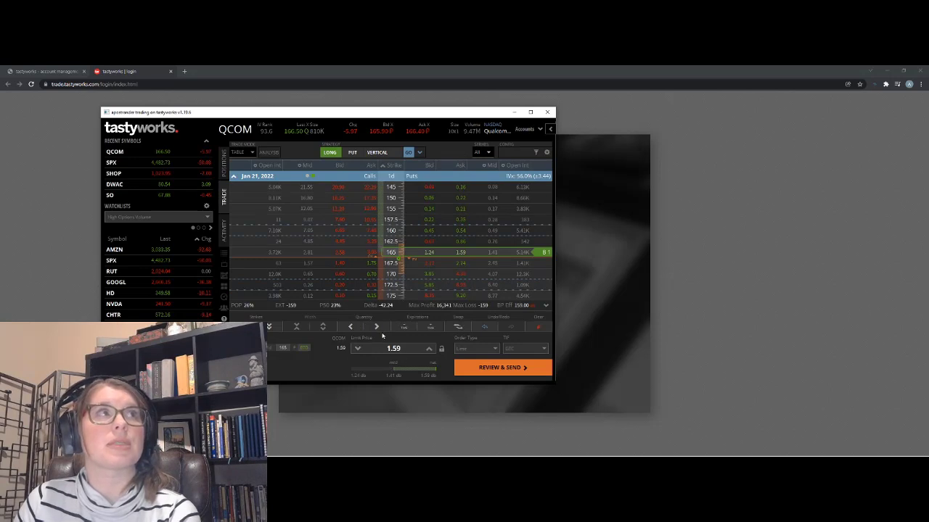
click(426, 243)
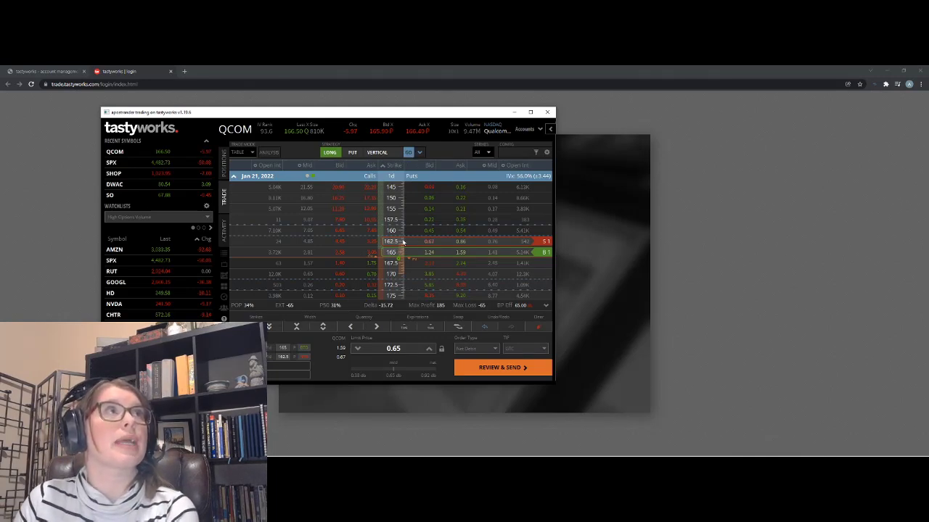
- Turn the put spread into a butterfly with two short 160 puts and one long 155 put
drag(427, 241, 444, 212)
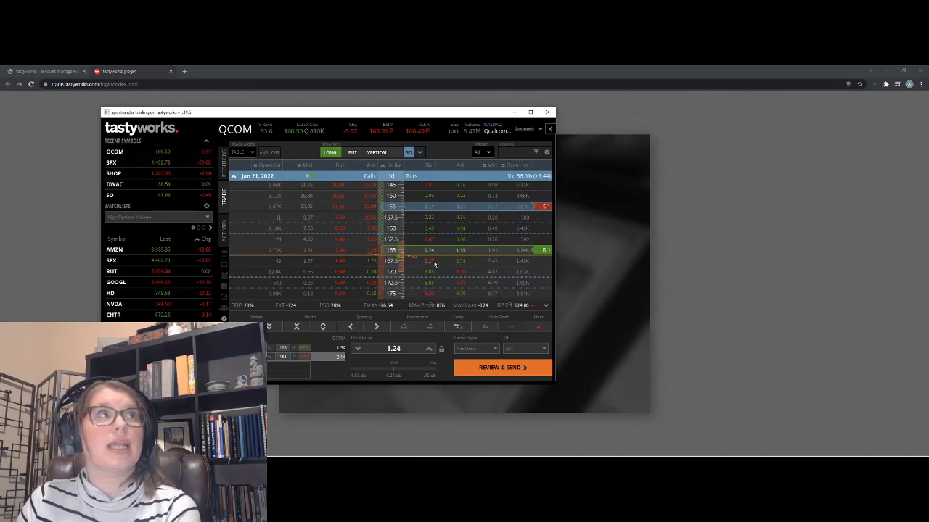
click(376, 327)
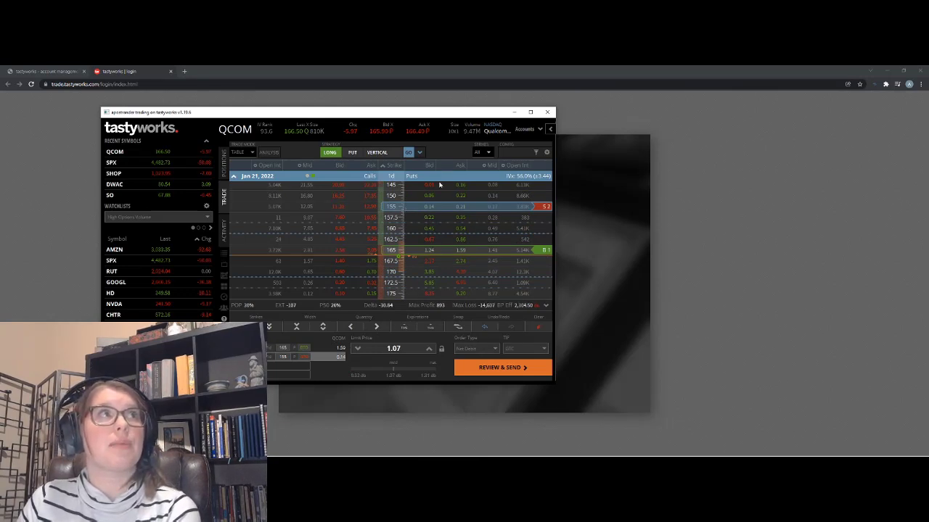
drag(396, 211, 397, 230)
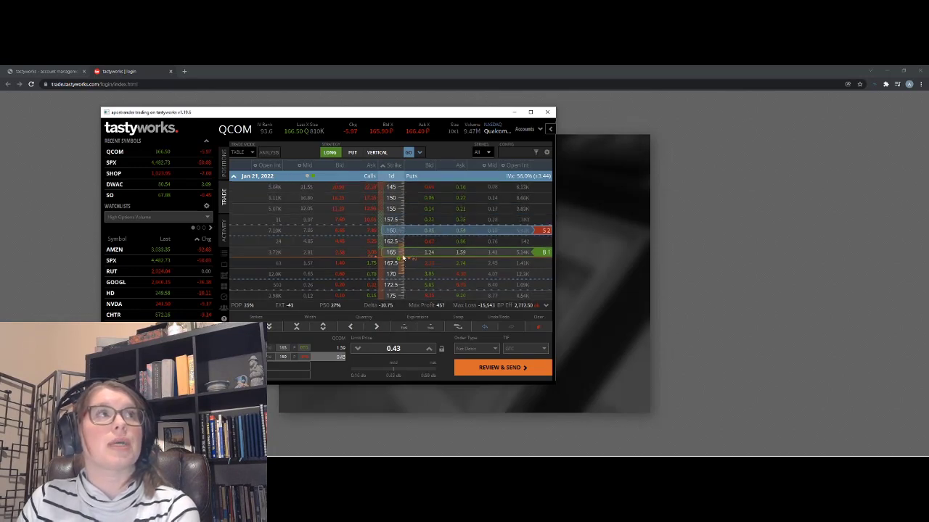
click(461, 211)
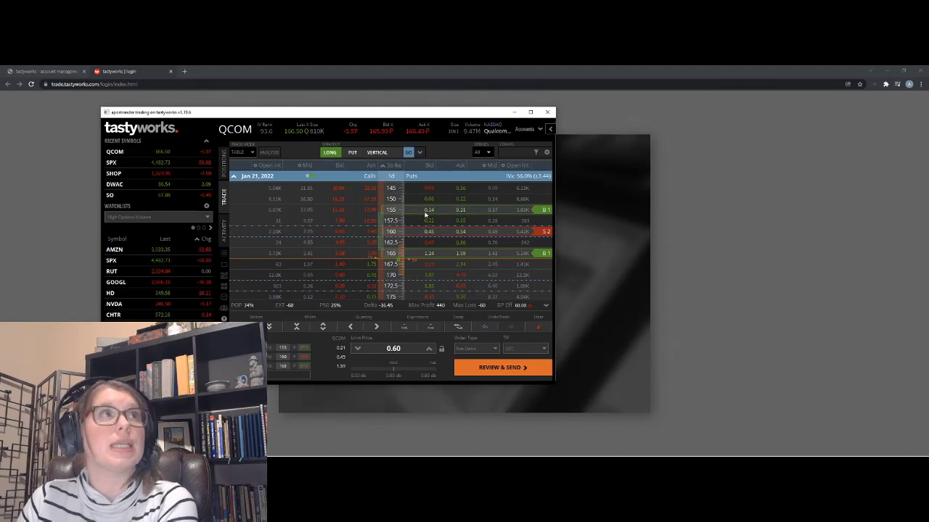
- Delete the long 155 put leg and reduce the short 160 put leg to one contract
mouse_move(424, 212)
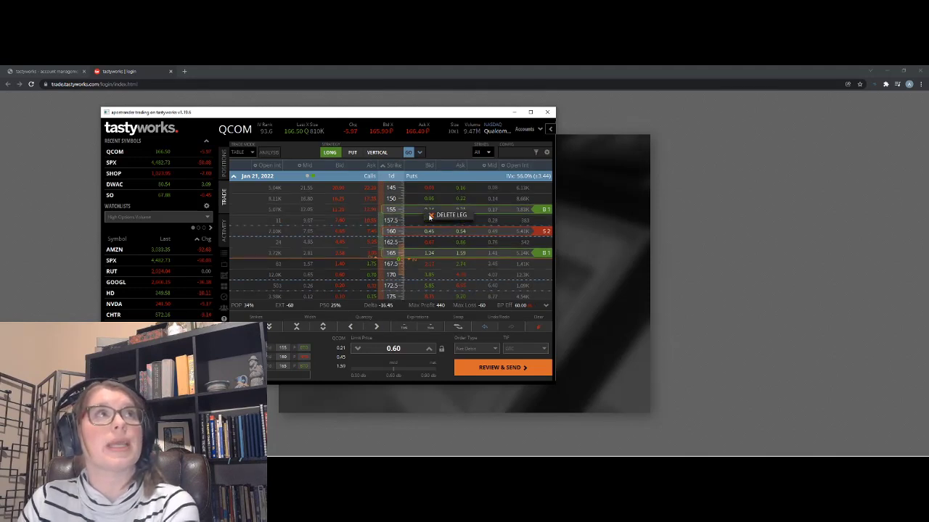
click(440, 219)
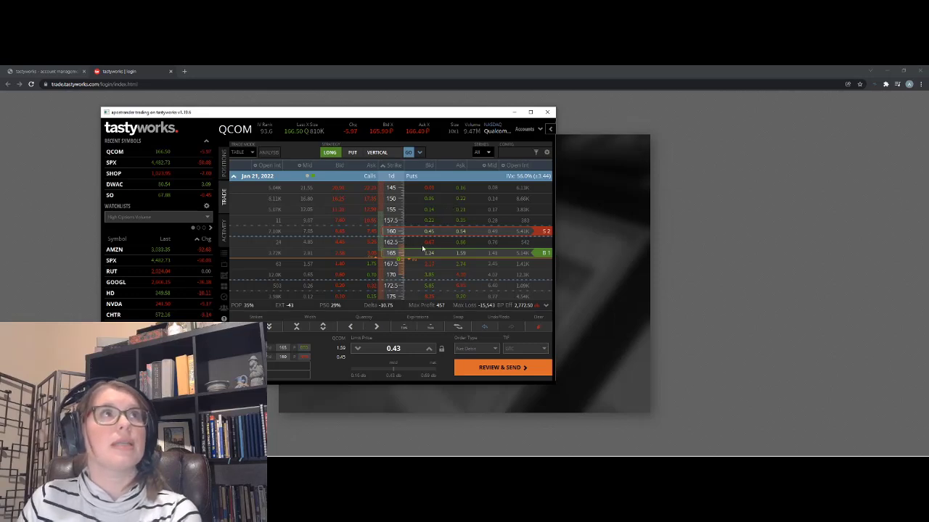
click(428, 232)
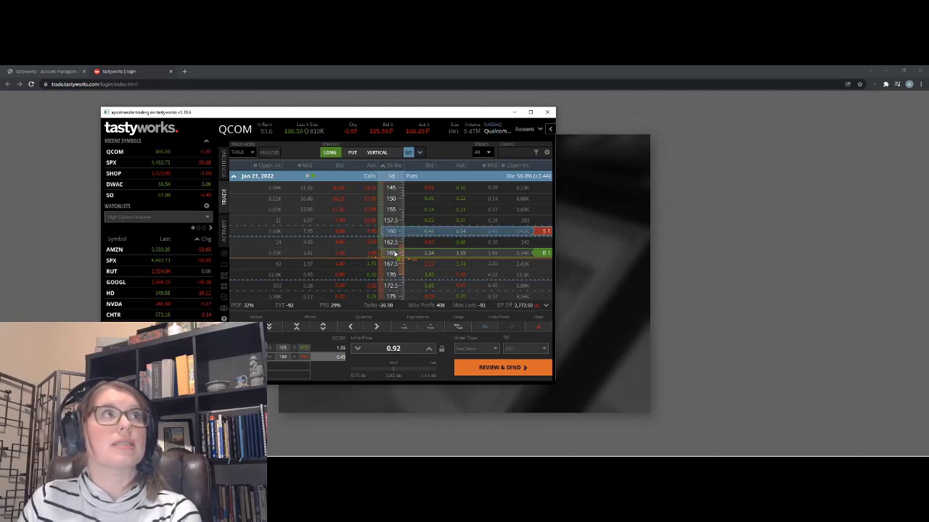
click(415, 233)
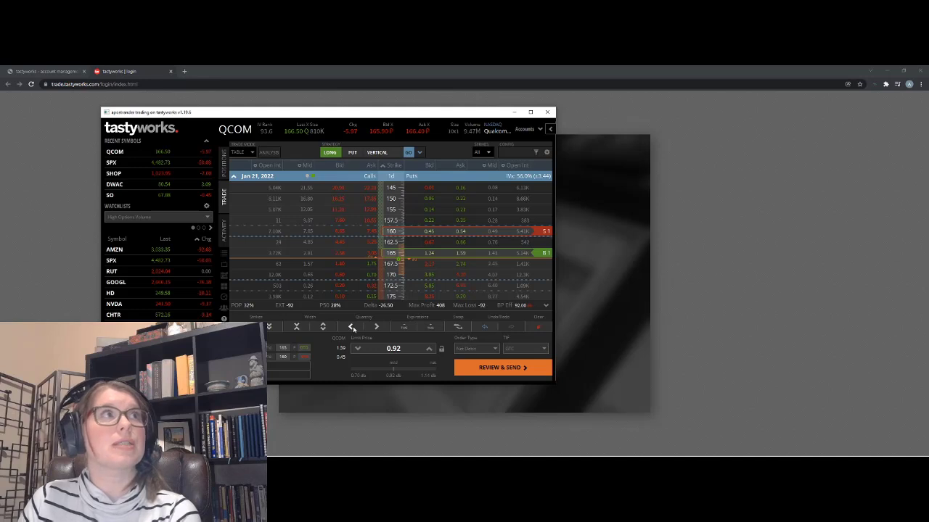
- Try a later expiration and a quantity of 2 on the 165/160 put spread, and clear the order
click(431, 328)
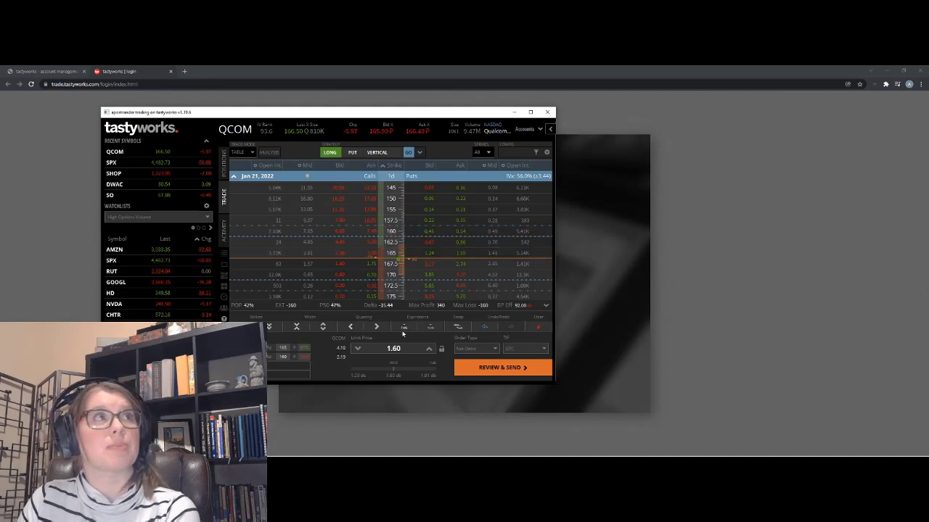
click(404, 328)
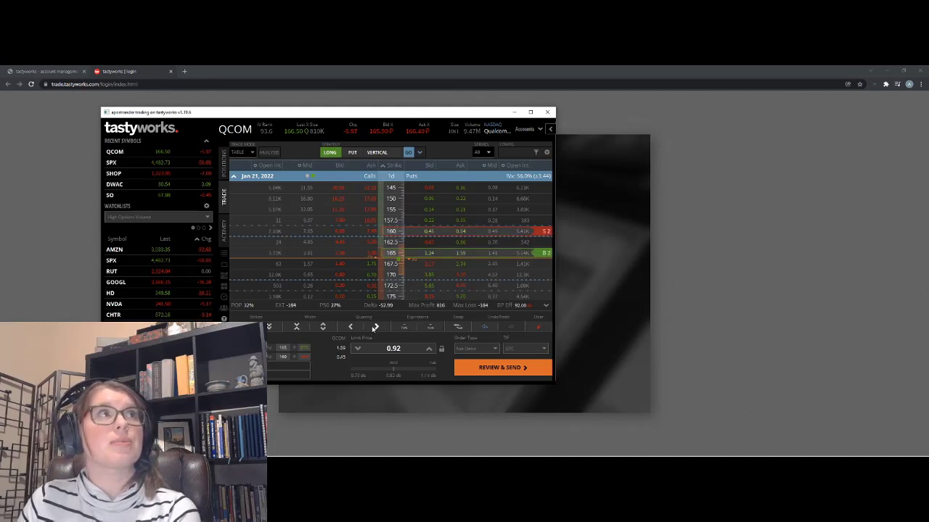
click(350, 328)
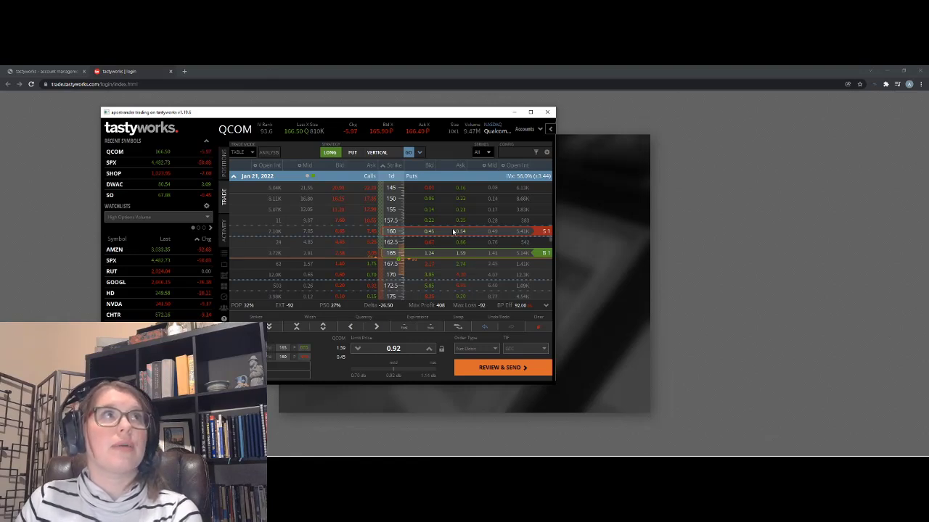
click(473, 253)
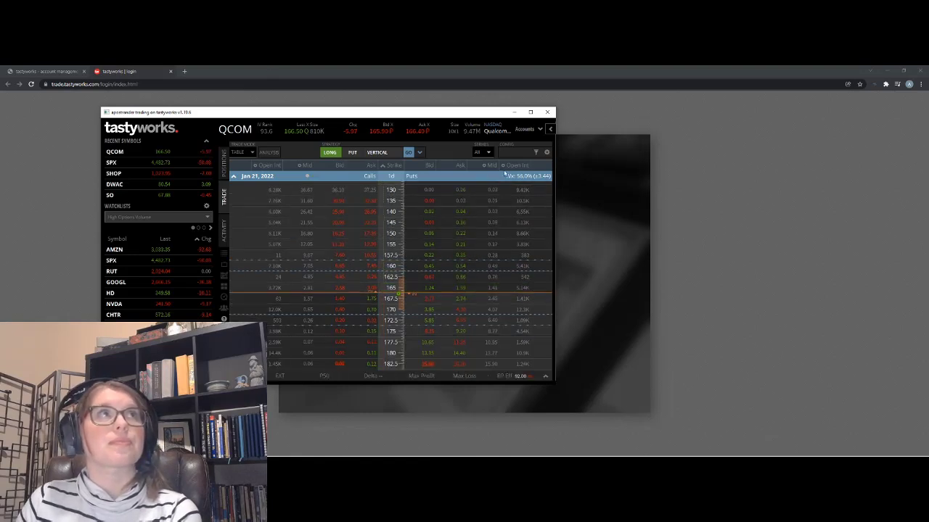
- Examine the column choices for the option chain and the Accounts and Trade display settings
click(508, 166)
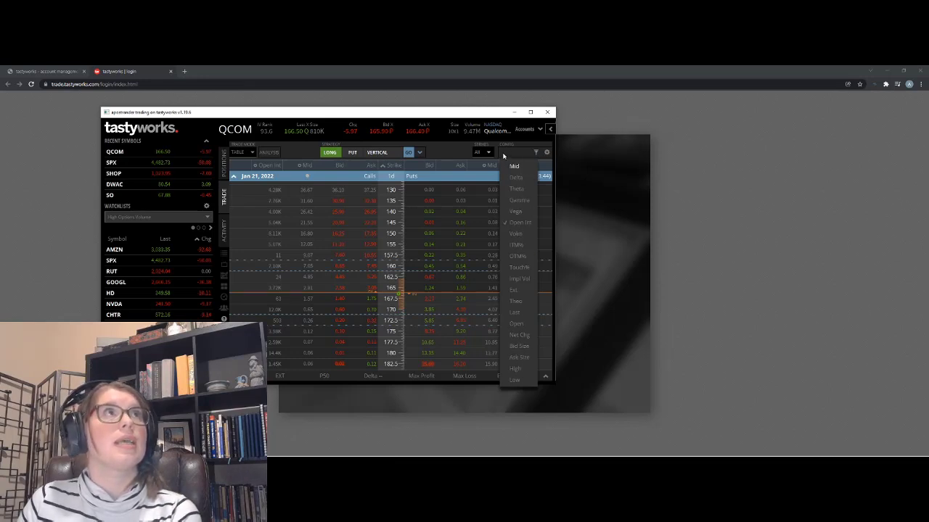
click(549, 153)
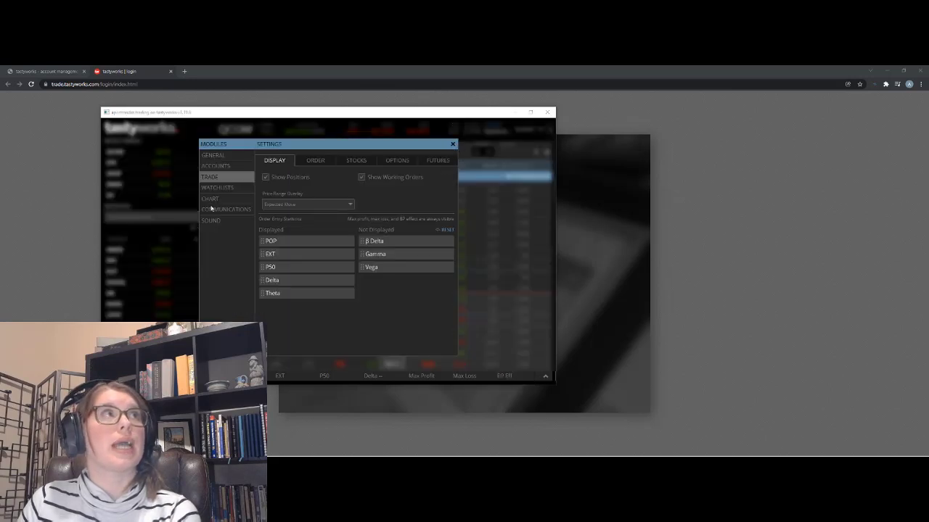
click(216, 165)
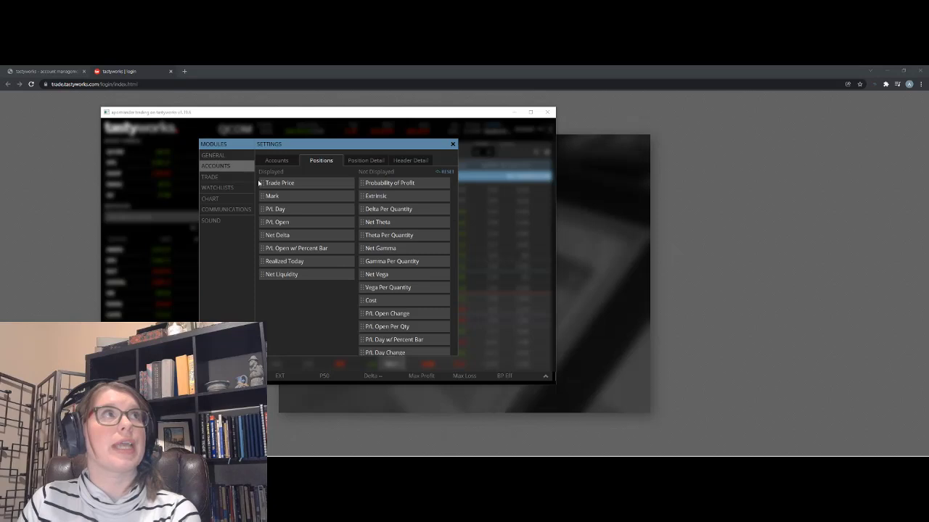
click(218, 178)
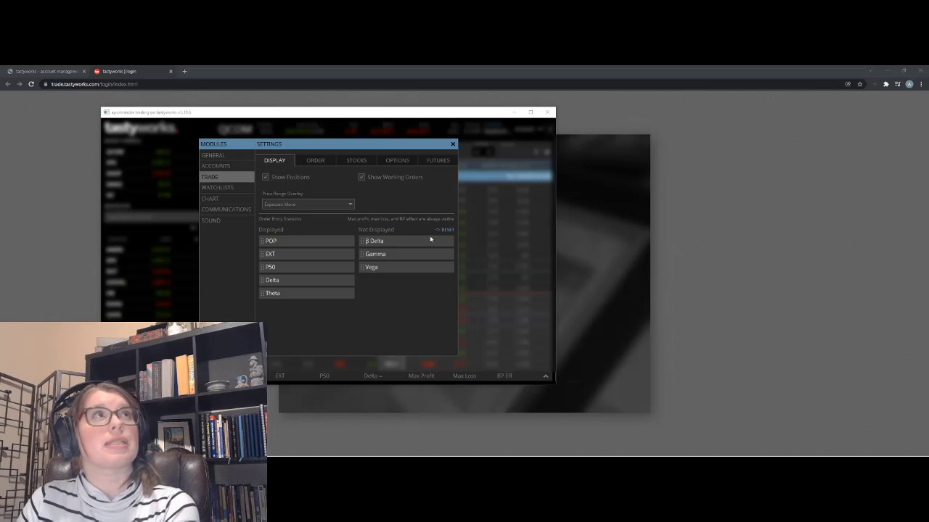
click(452, 145)
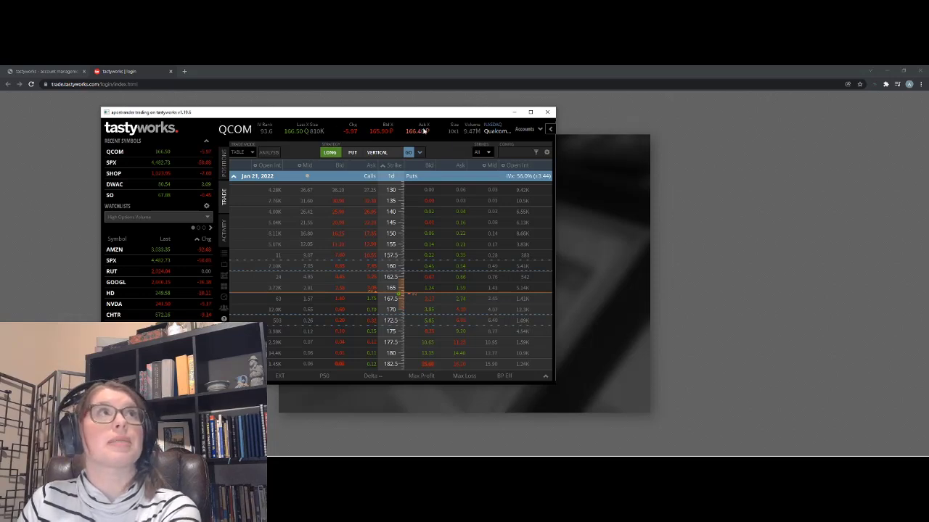
- Set up a stock order to buy 100 QCOM shares at a limit price of 166.40
click(424, 130)
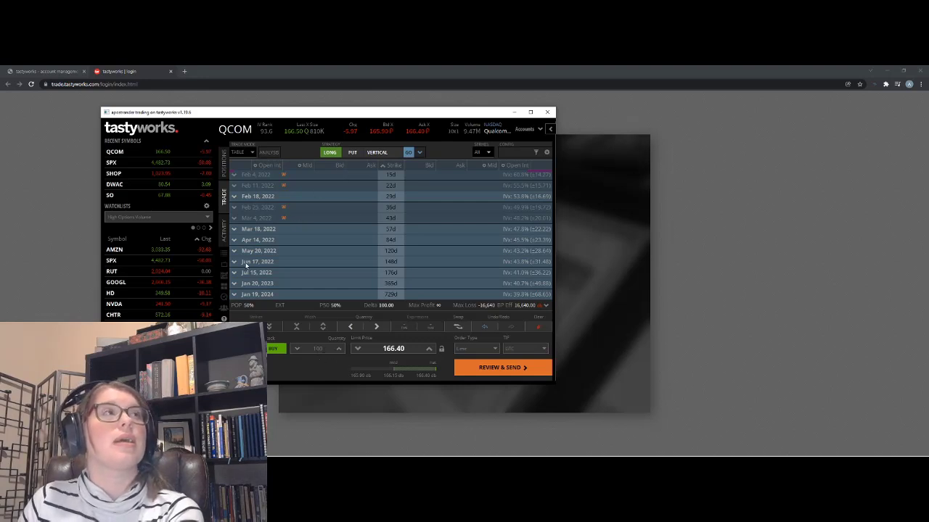
- Review the order activity and its date filter choices, keeping Today, and look at the full watchlist page
scroll(247, 265, up, 1)
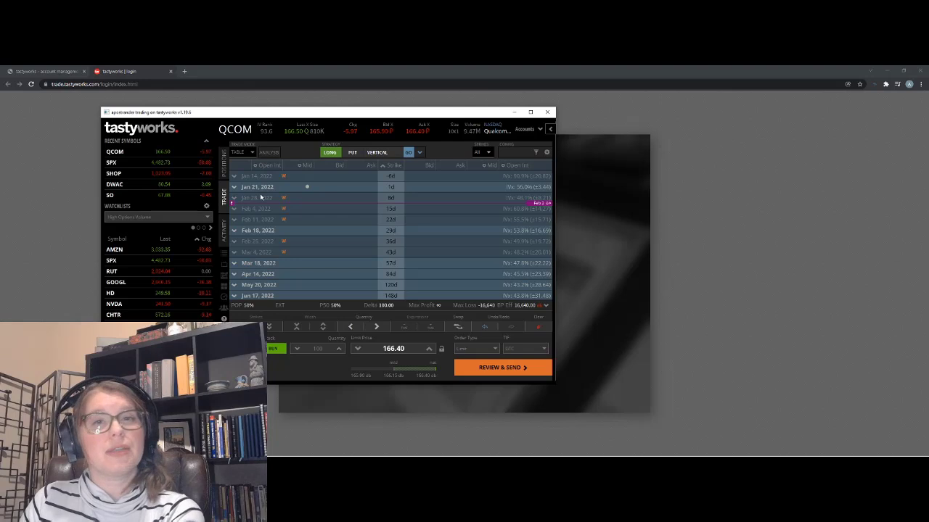
click(224, 235)
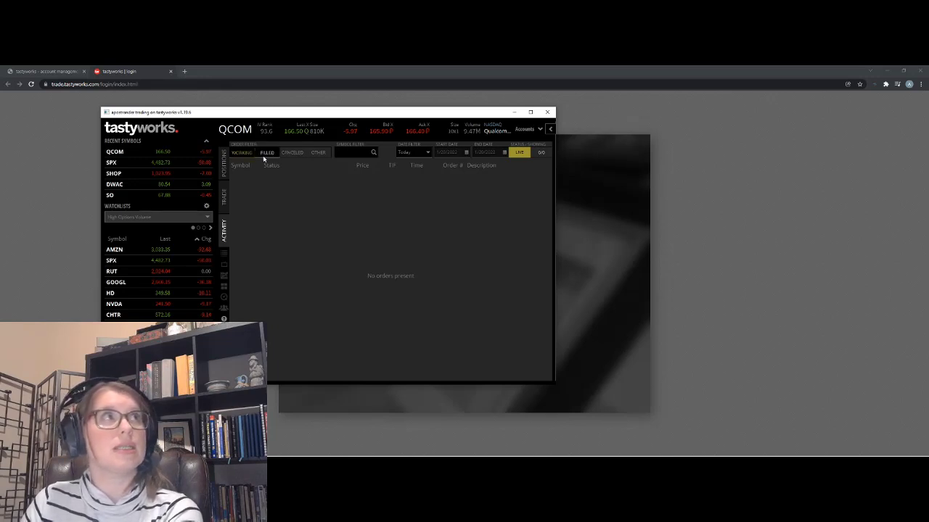
click(414, 152)
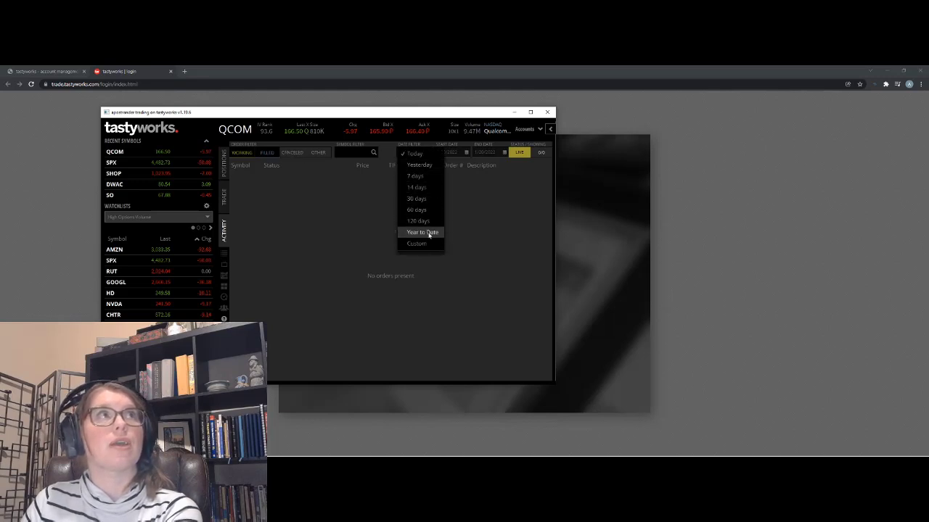
click(432, 154)
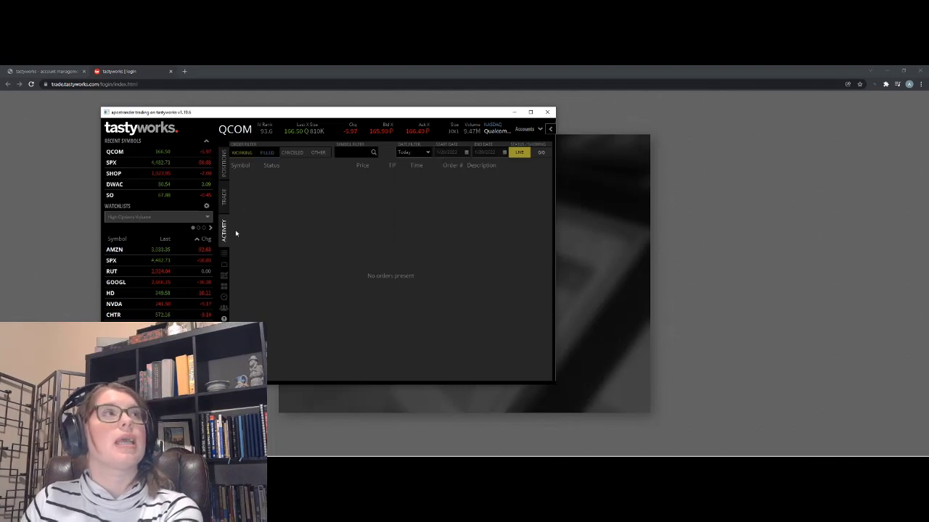
click(226, 255)
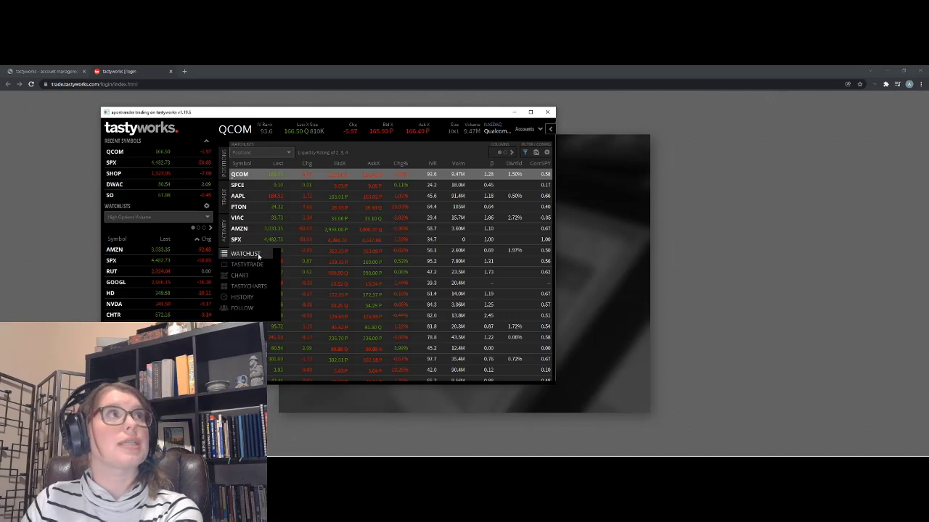
- Bring up the QCOM chart and enlarge its price pane
click(232, 275)
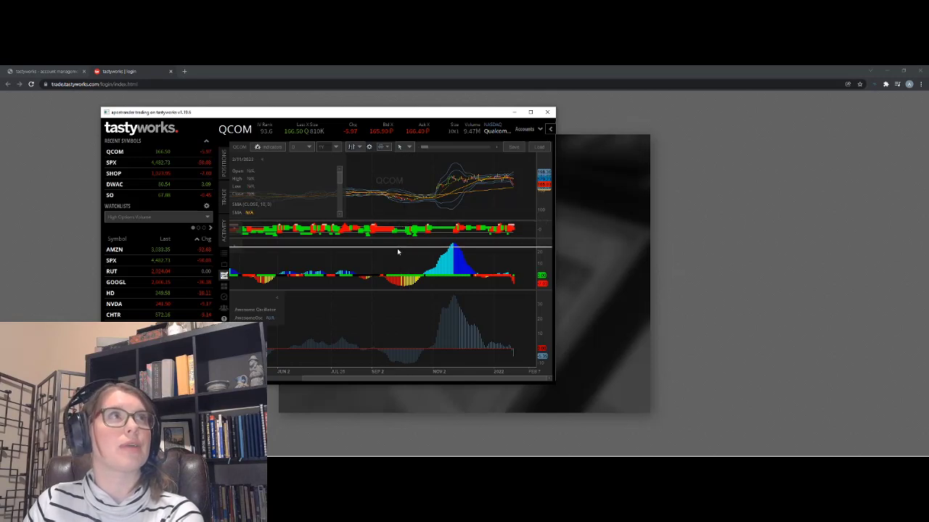
drag(397, 251, 387, 334)
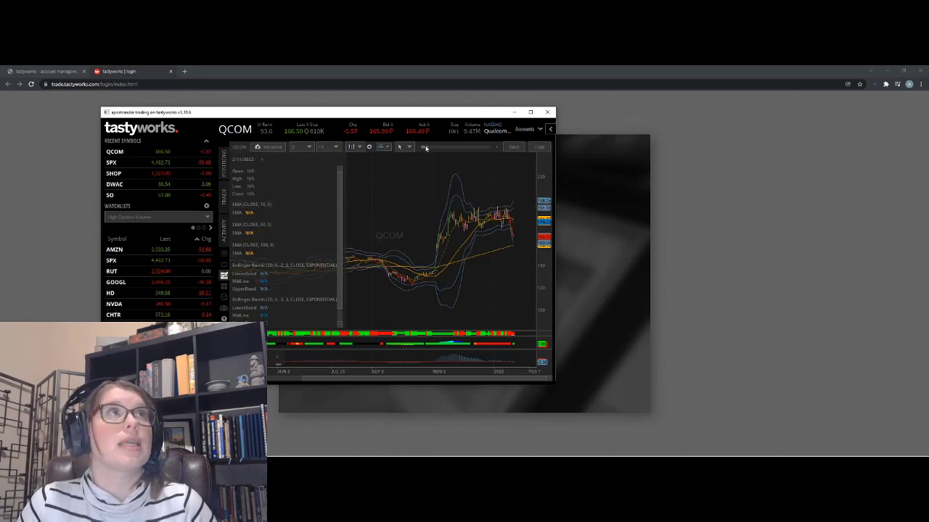
drag(426, 149, 449, 153)
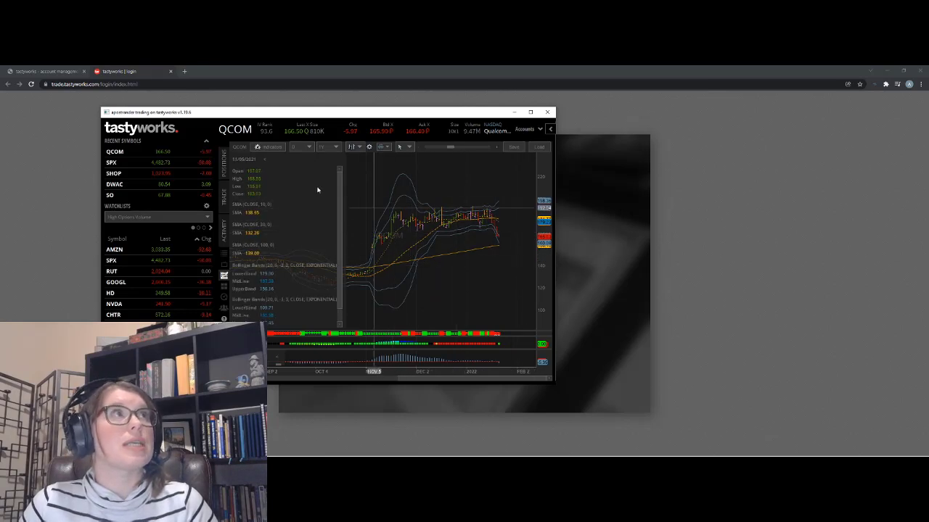
- Look over the indicators in use on the QCOM chart, and enlarge the lower indicator panes
click(263, 148)
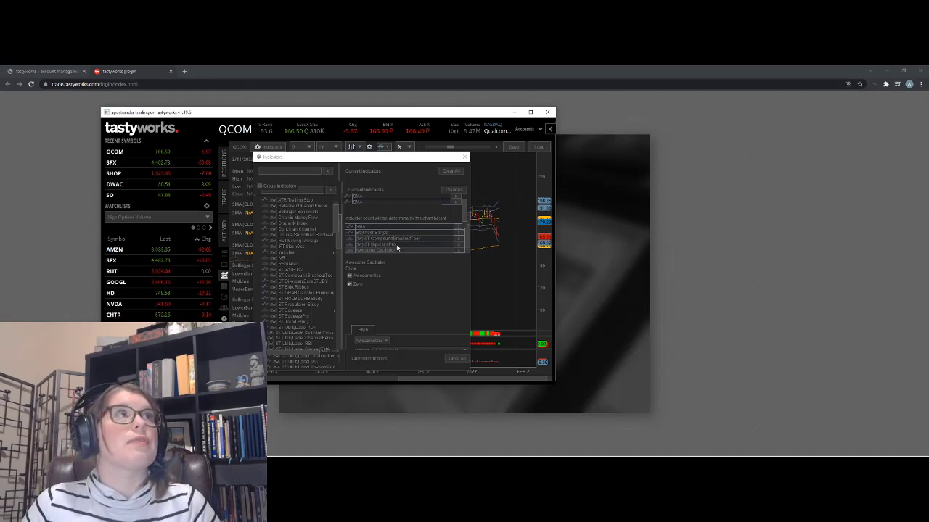
click(466, 156)
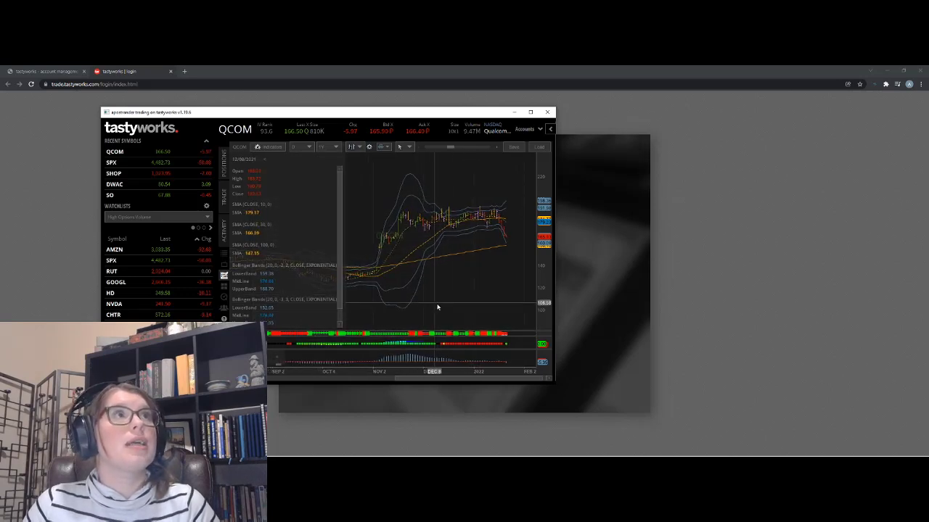
mouse_move(524, 333)
mouse_down()
mouse_move(525, 285)
mouse_move(515, 324)
mouse_up()
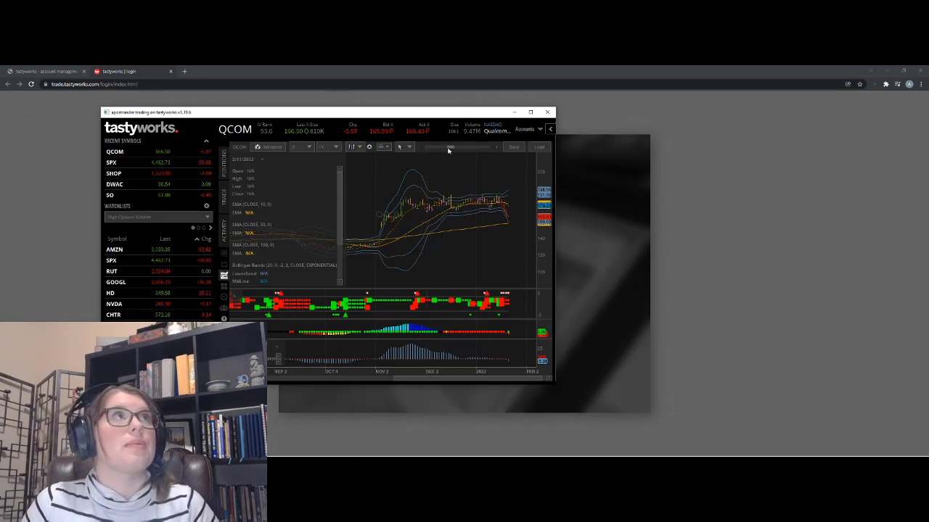
- Set the QCOM chart's bar interval to weekly (W)
drag(449, 150, 460, 150)
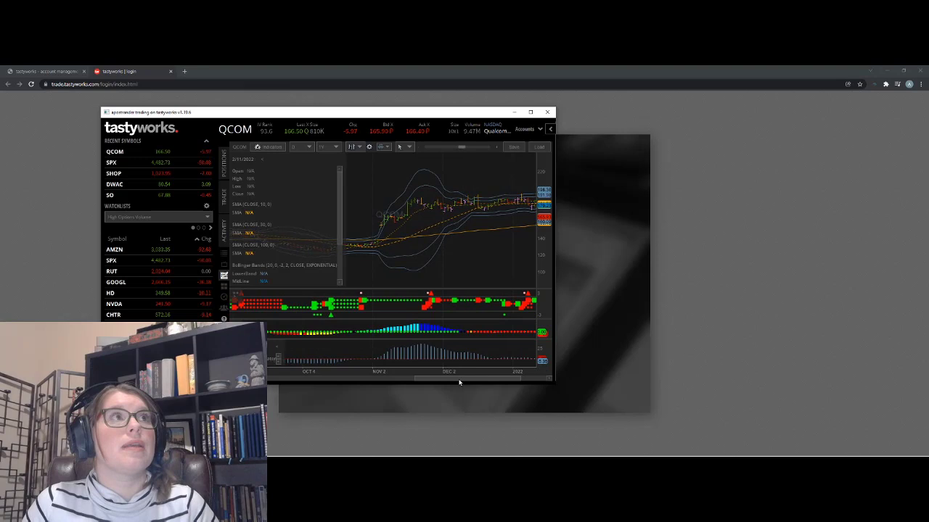
drag(458, 379, 506, 379)
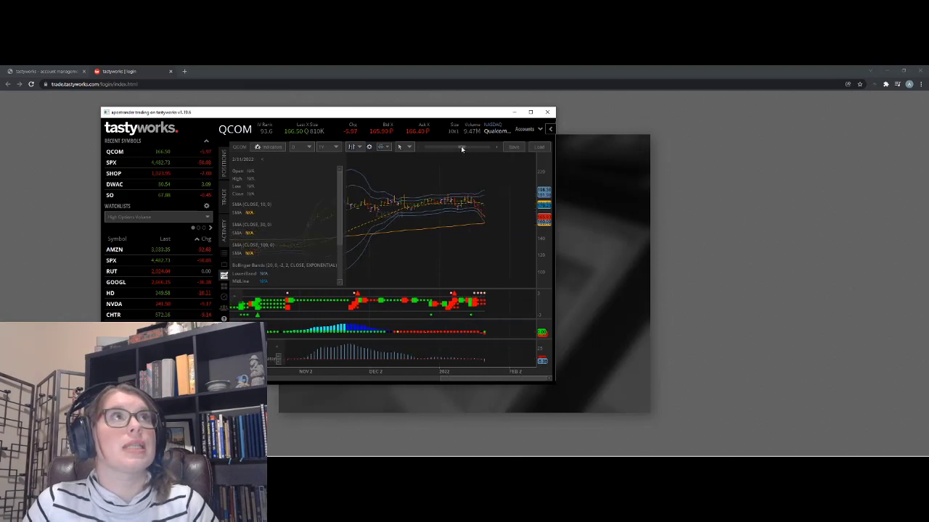
drag(460, 149, 474, 149)
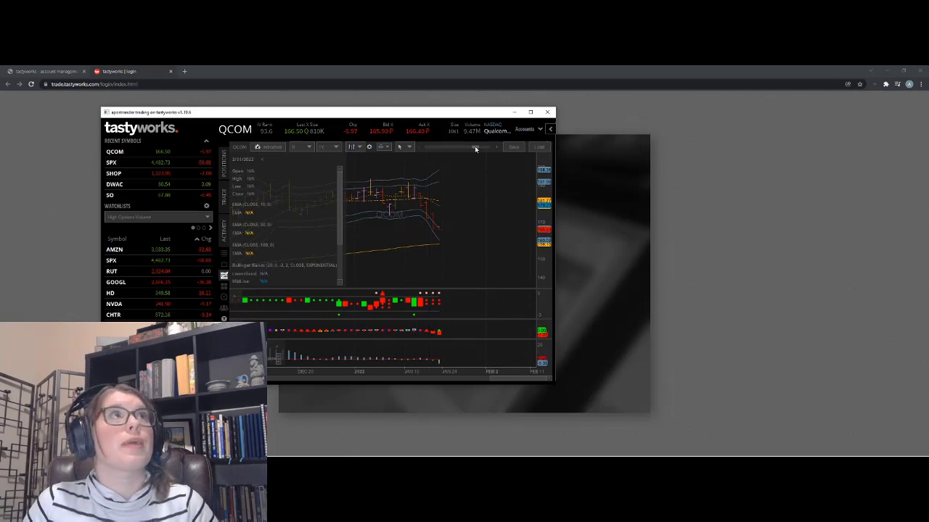
drag(475, 148, 404, 152)
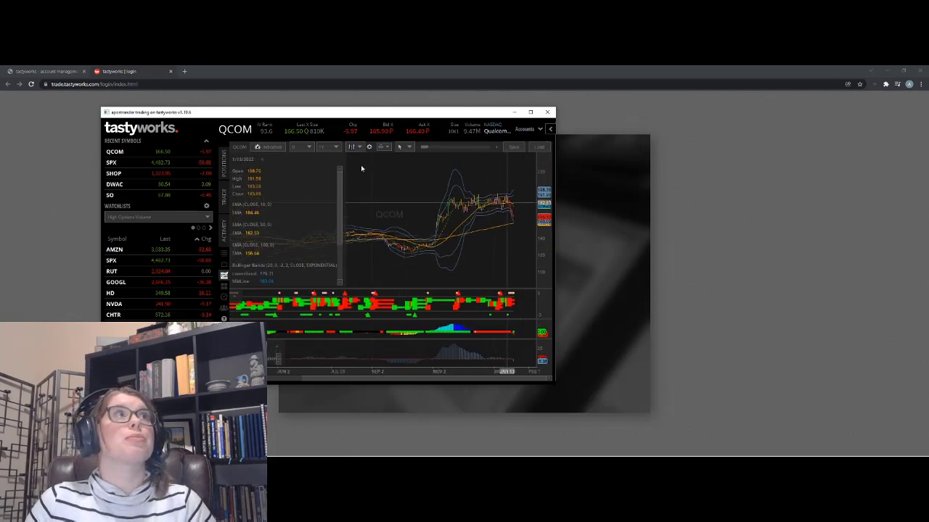
click(308, 149)
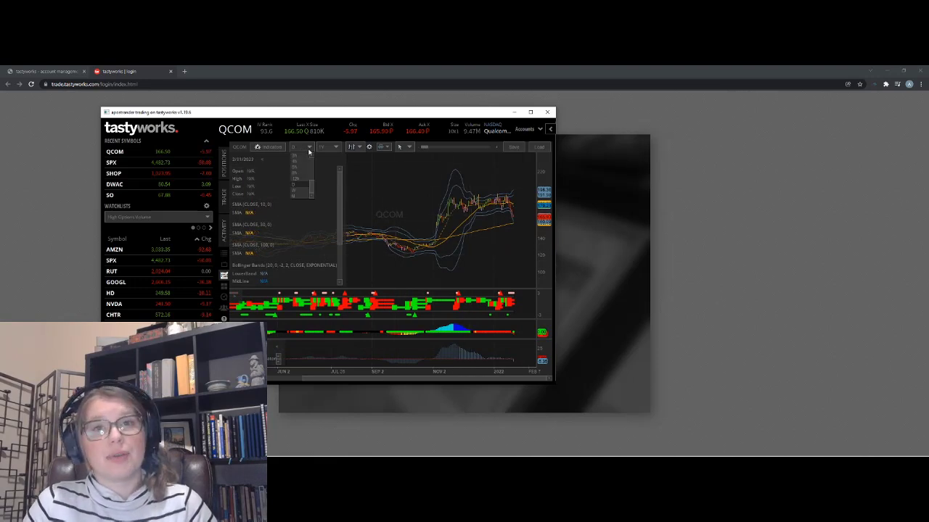
click(296, 190)
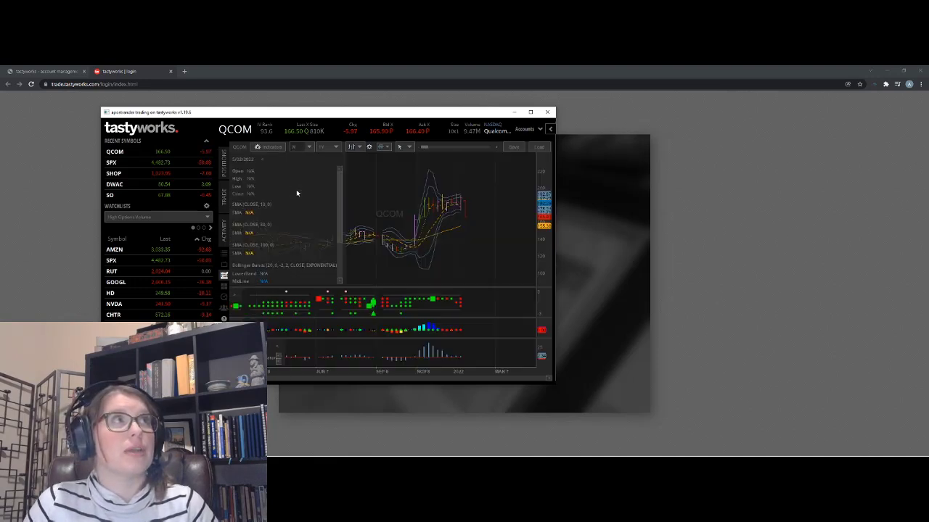
- Hide and show the panel of price and indicator values over the QCOM chart, and read through its entries
click(262, 161)
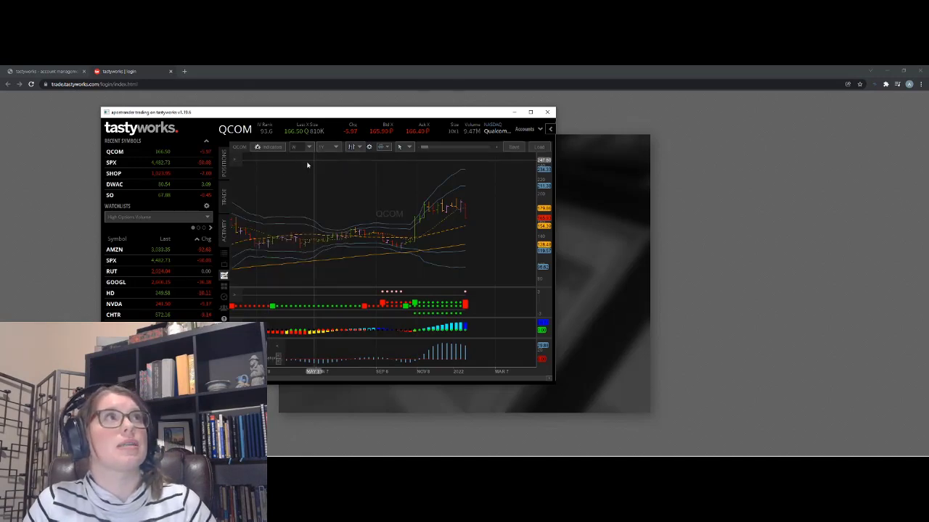
click(236, 160)
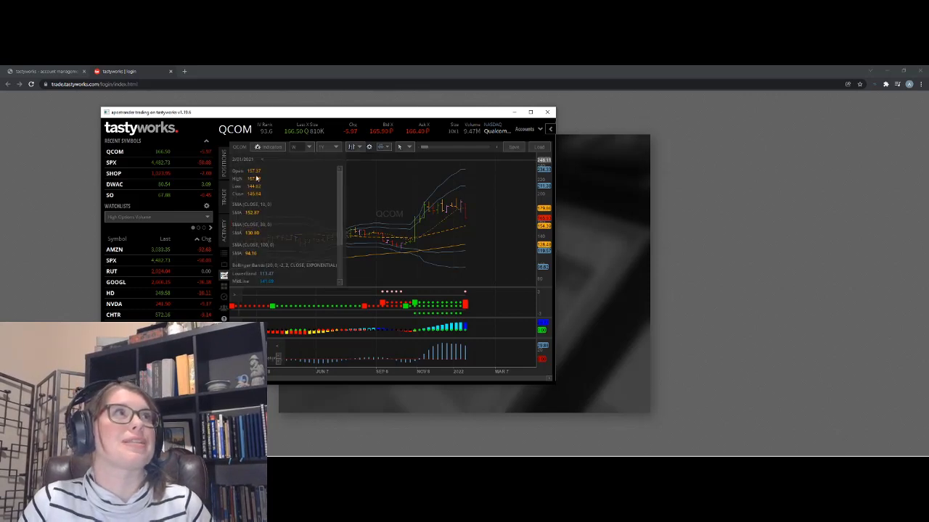
click(261, 162)
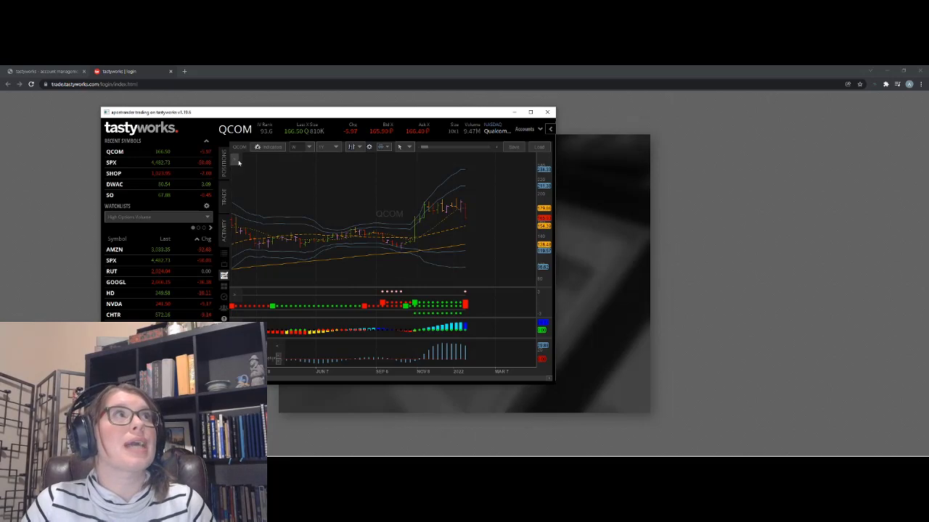
click(238, 161)
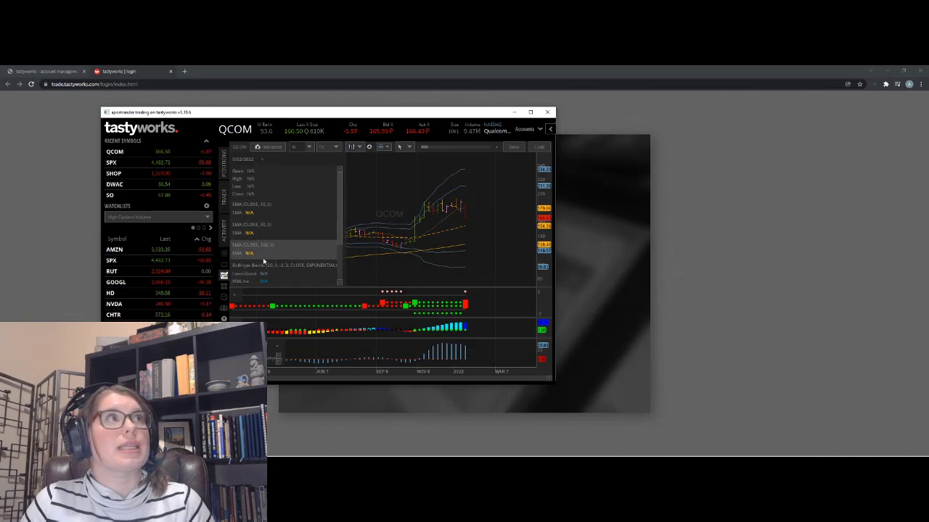
scroll(267, 249, down, 1)
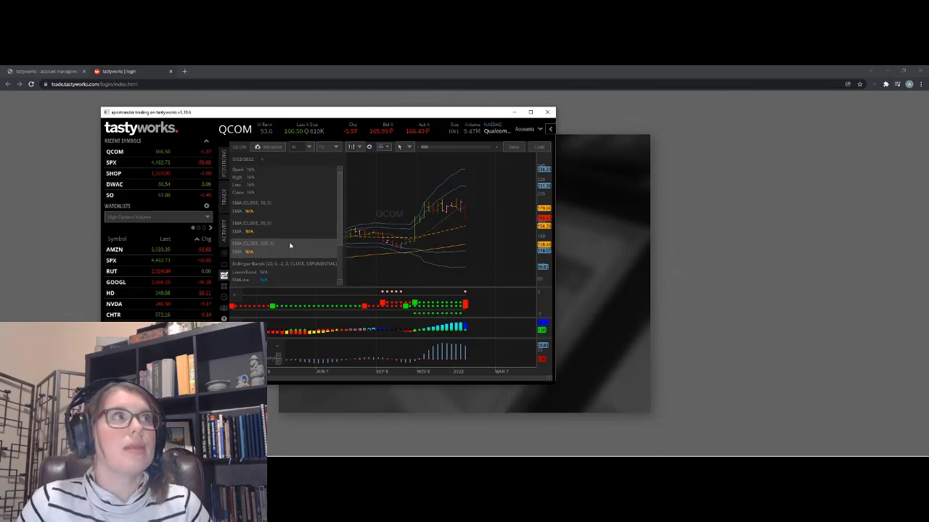
- Look through the tastycharts, tastytrade and Watchlist pages, and return to the open positions
click(225, 288)
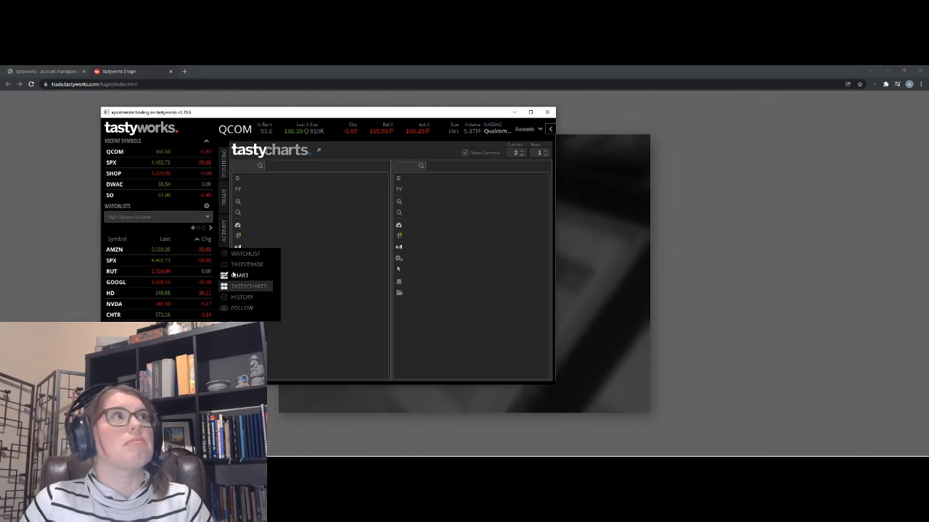
click(242, 268)
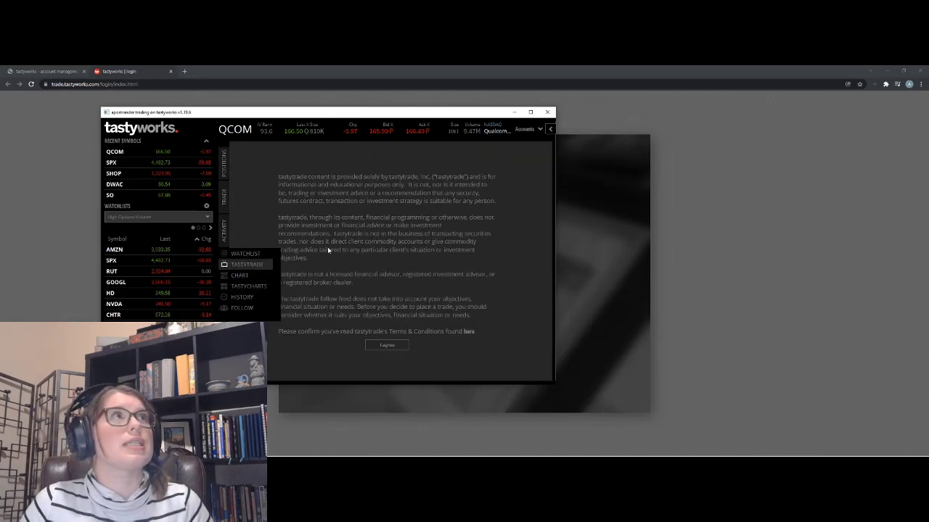
click(223, 253)
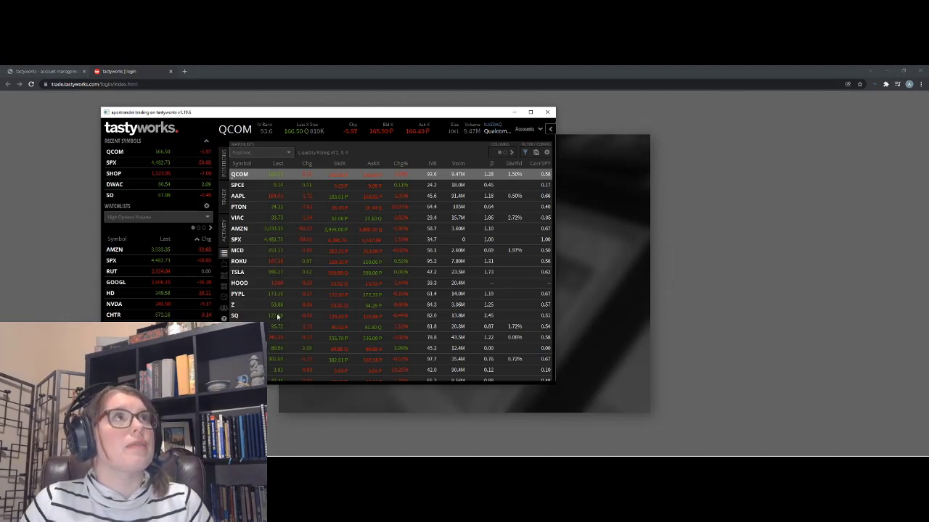
click(224, 176)
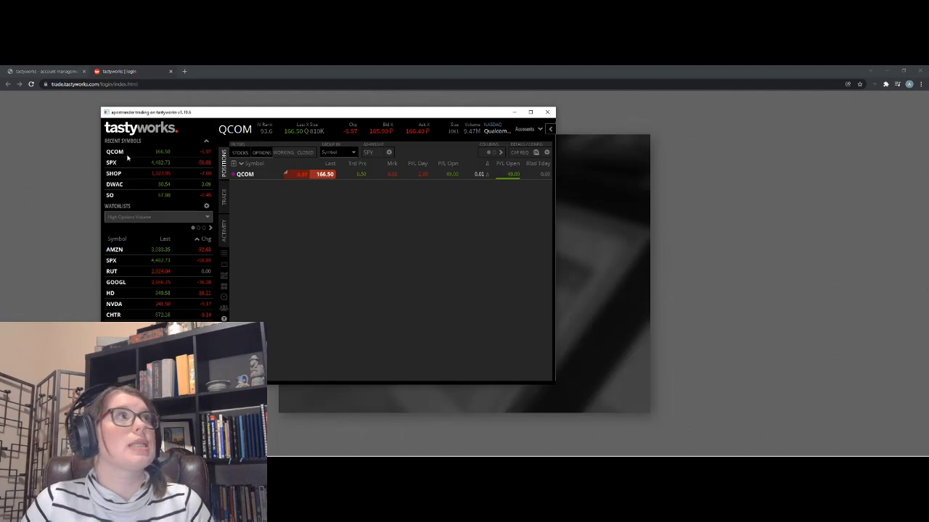
- Examine the preset watchlist categories and the lists in the tasty category, keeping High Options Volume
click(144, 219)
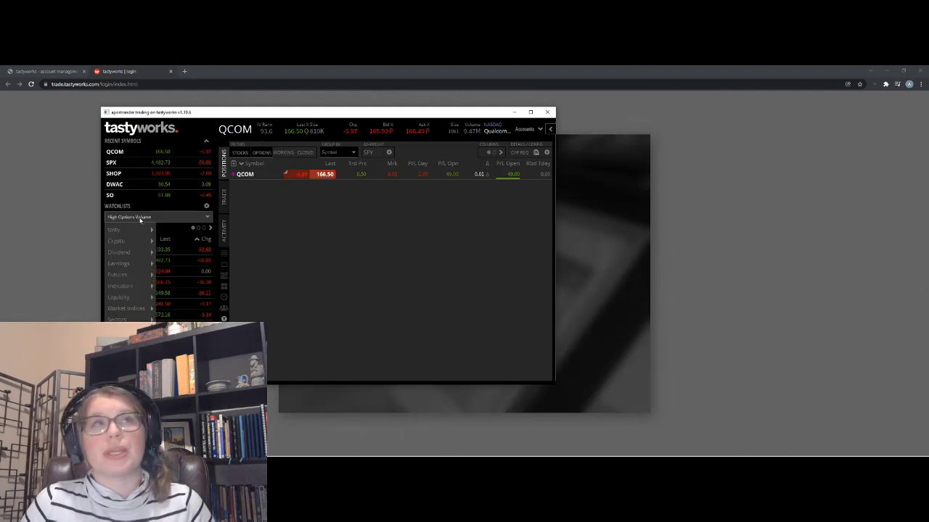
mouse_move(130, 232)
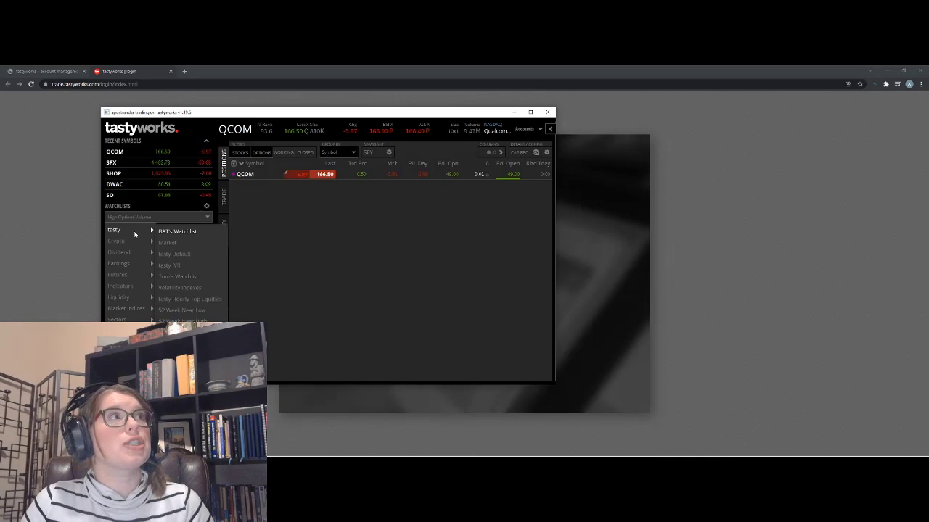
click(153, 217)
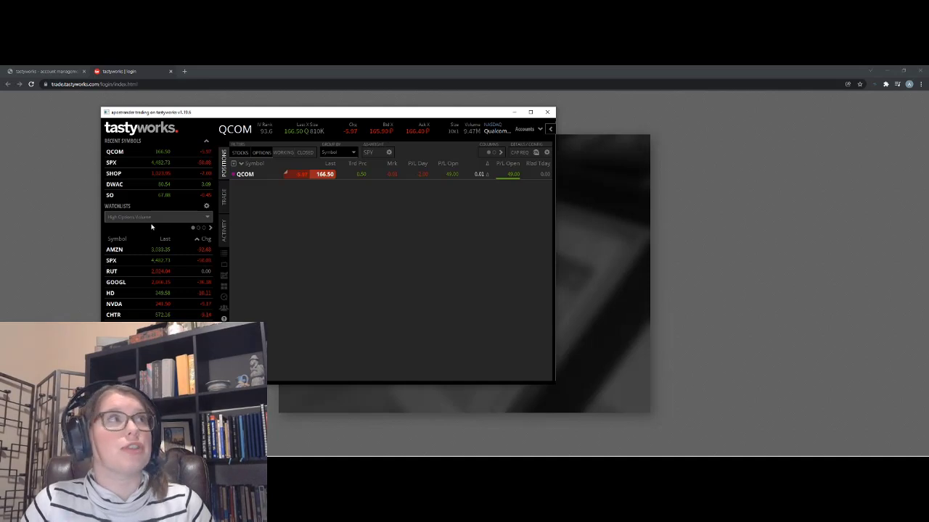
- Sort the High Options Volume watchlist by Chg in descending order, clear the sort, and restore ascending order
click(204, 240)
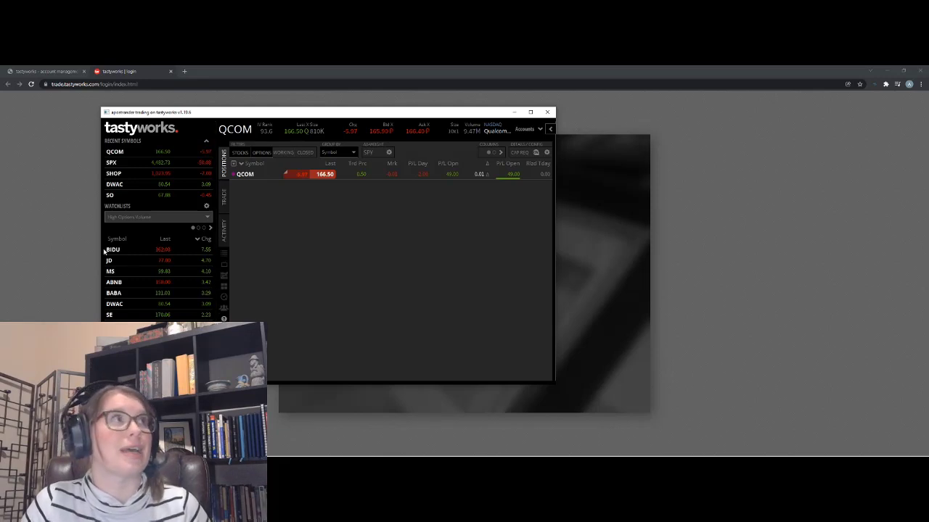
click(207, 239)
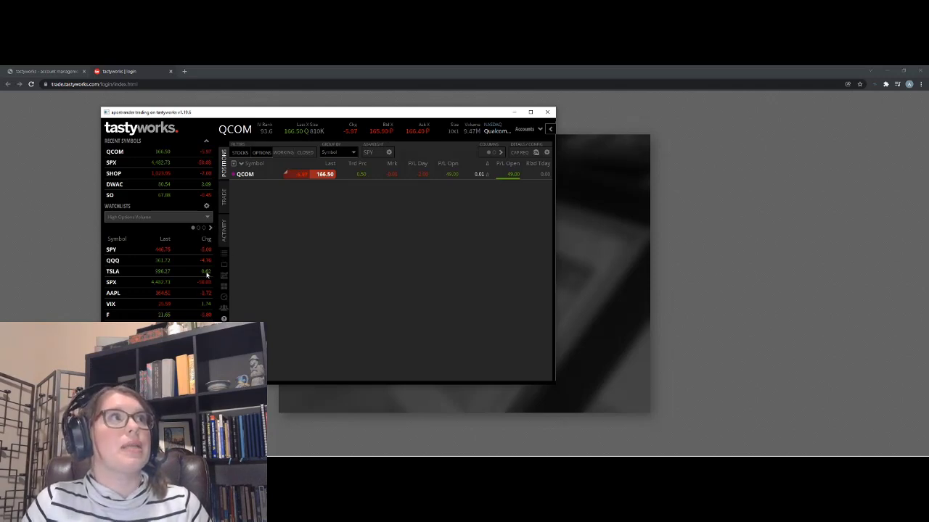
click(206, 240)
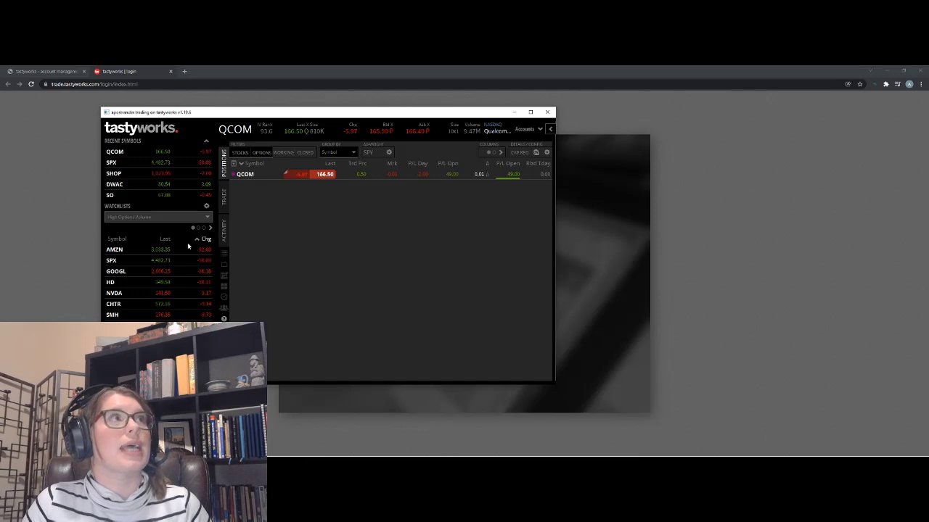